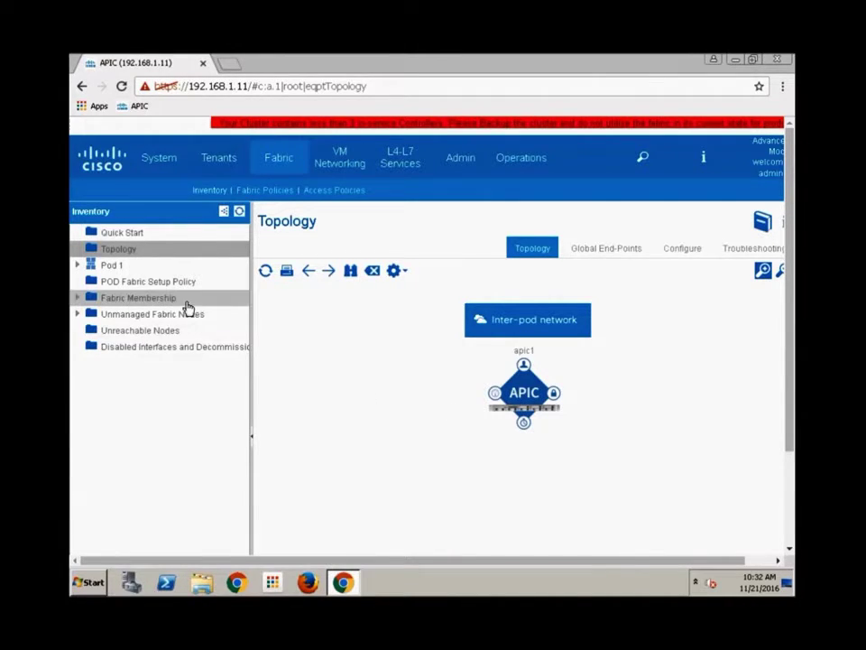
- In Fabric Membership, give discovered leaf TEP-1-101 node ID 201 and node name Leaf201
click(158, 306)
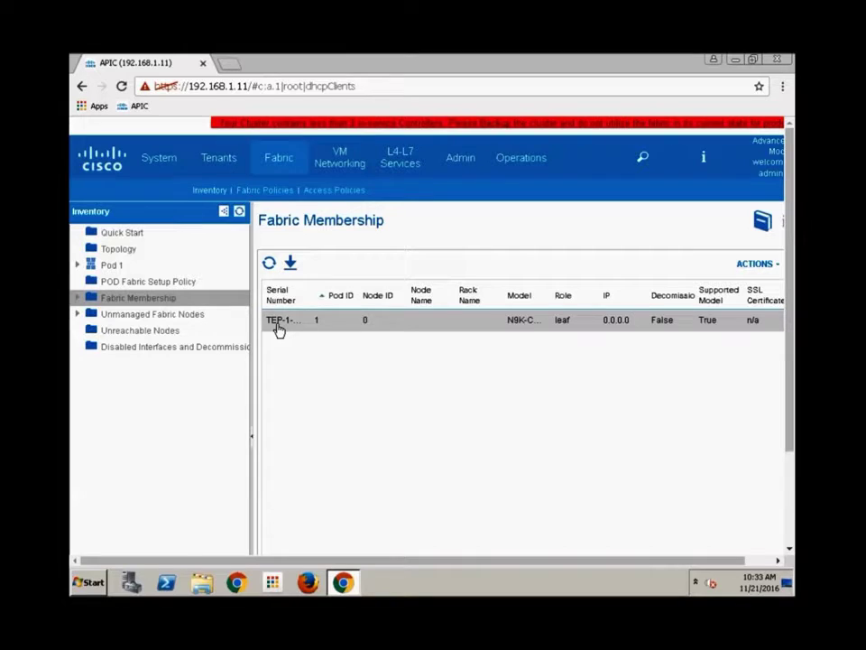
double_click(362, 320)
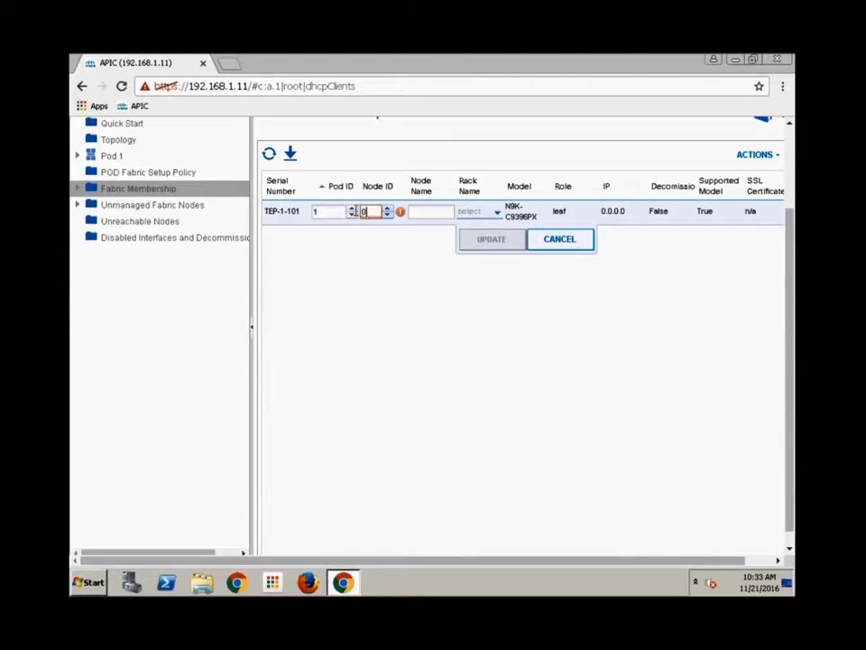
double_click(363, 211)
text(201)
click(440, 213)
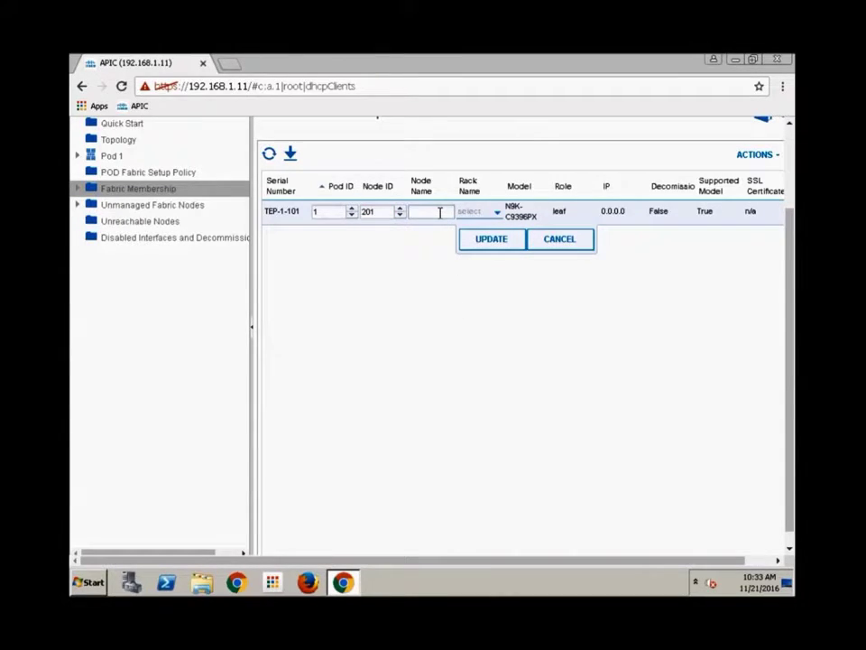
text(Leaf201)
click(492, 238)
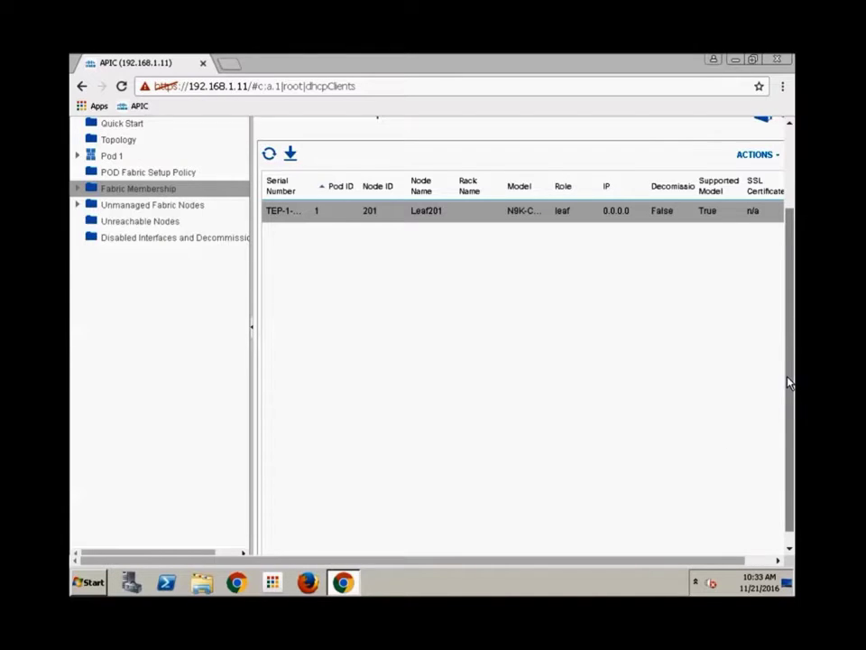
- Scroll back to the top of Fabric Membership and widen the Serial Number column for full serials
drag(791, 375, 787, 269)
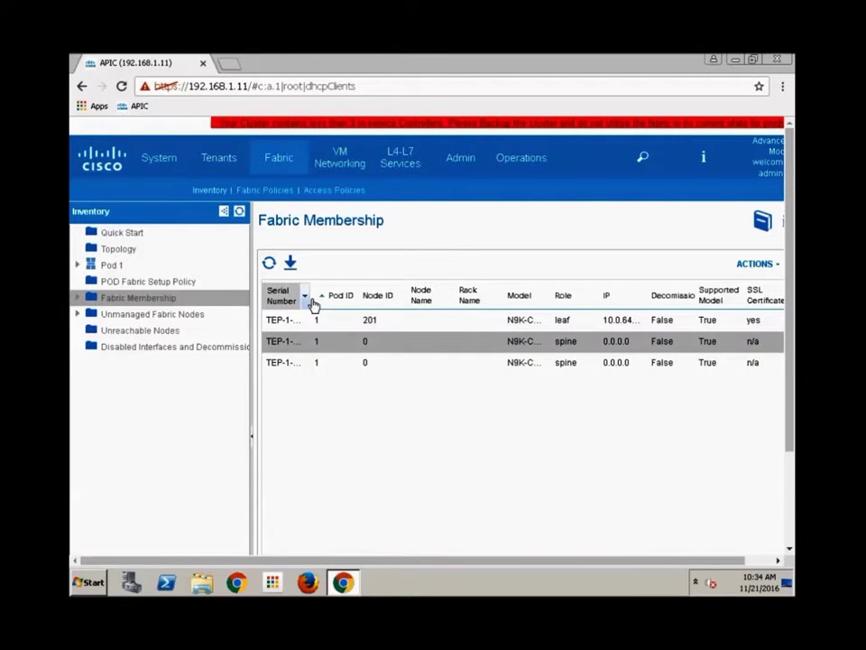
drag(312, 300, 341, 306)
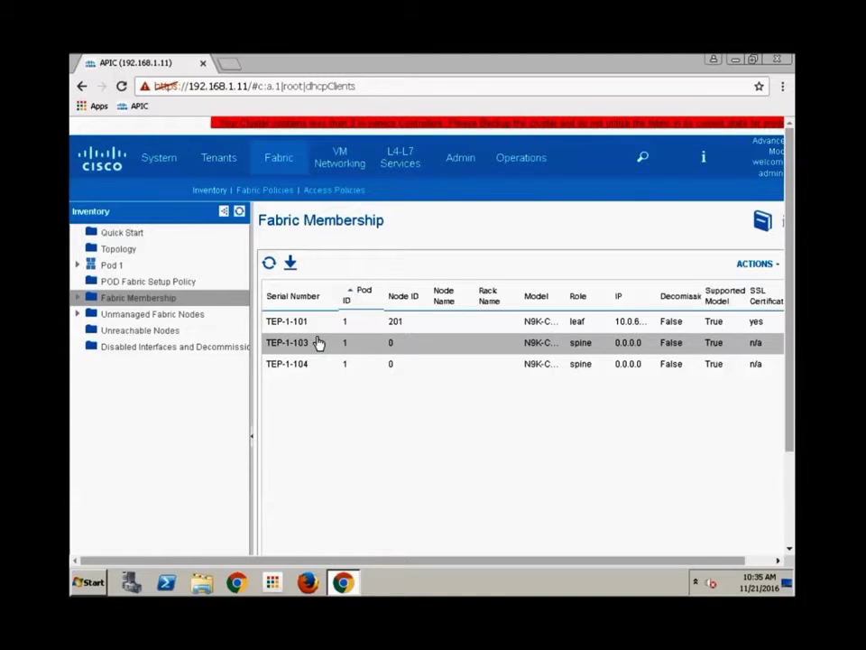
- Give spine TEP-1-103 node ID 101 and name Spine101, then widen the Node Name column
double_click(393, 348)
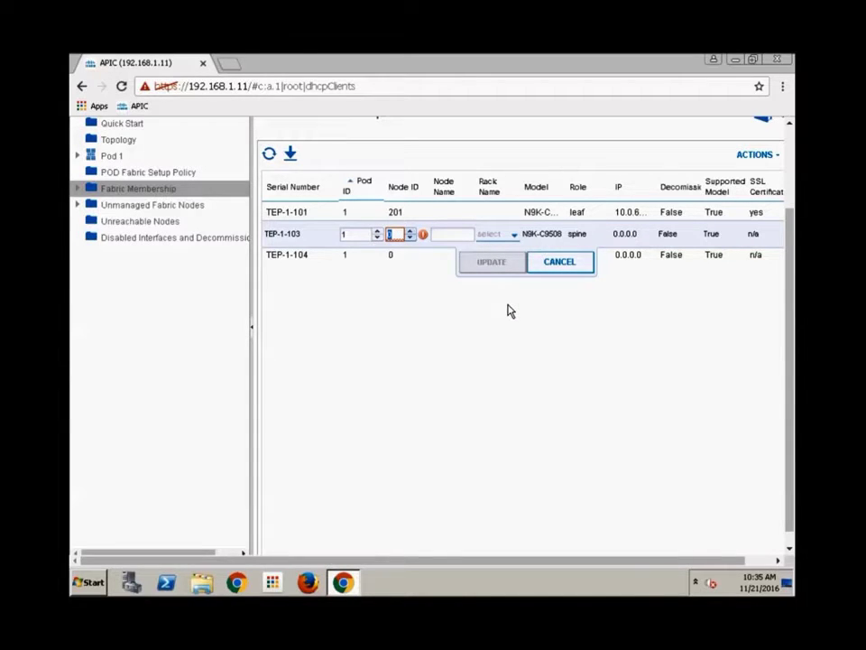
text(101)
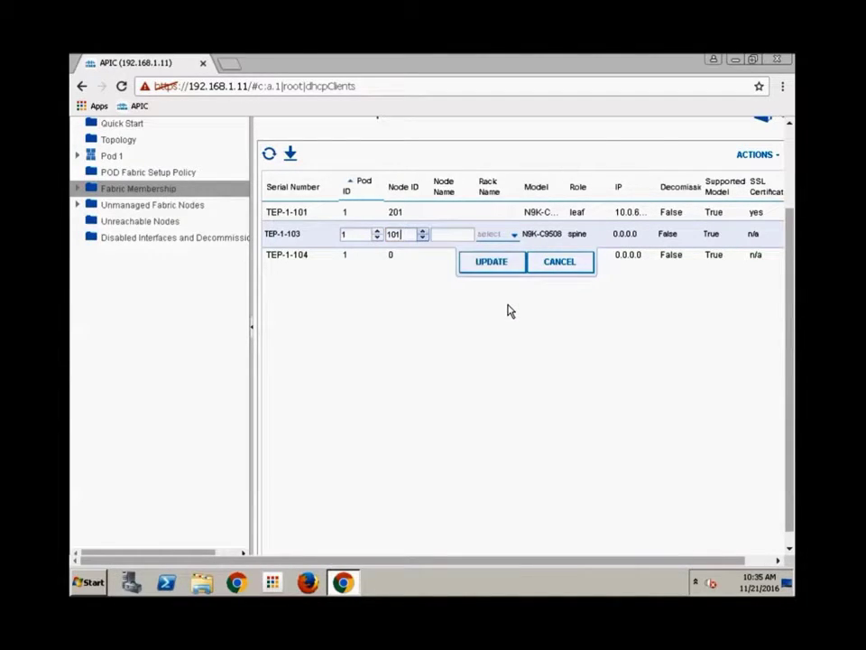
click(448, 233)
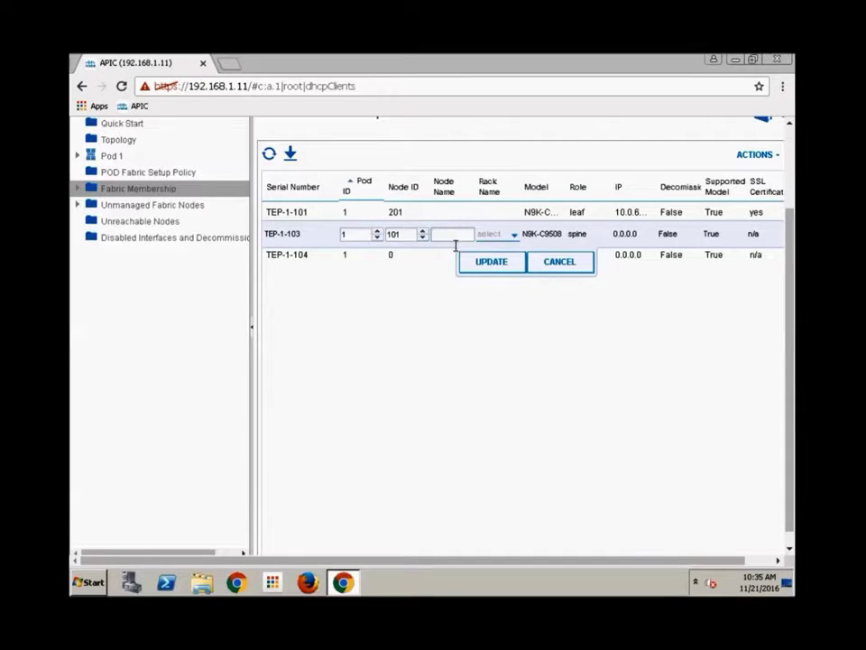
text(Spine101)
click(464, 260)
click(499, 274)
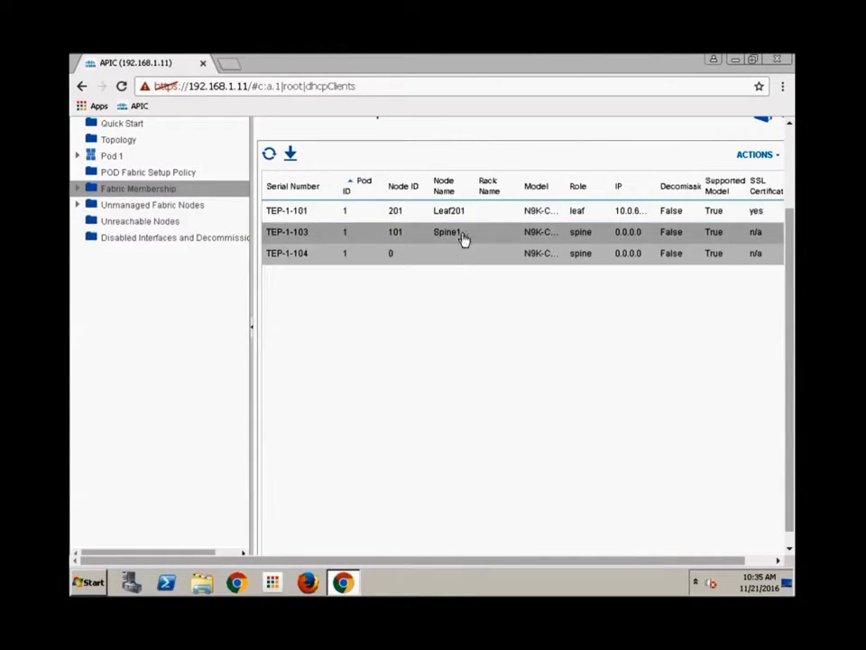
drag(476, 188, 496, 187)
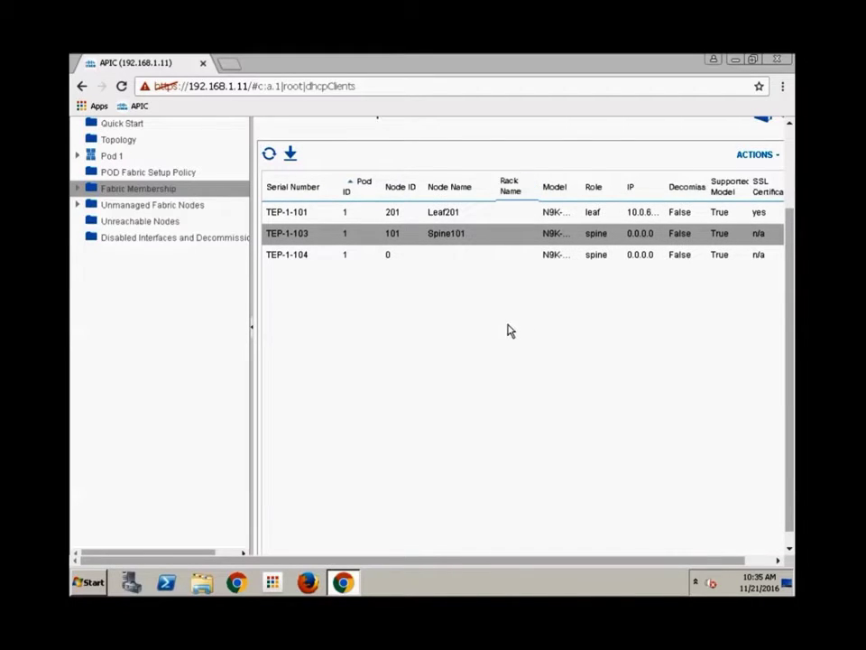
- Give spine TEP-1-104 node ID 102 and node name Spine102, and save it
double_click(444, 256)
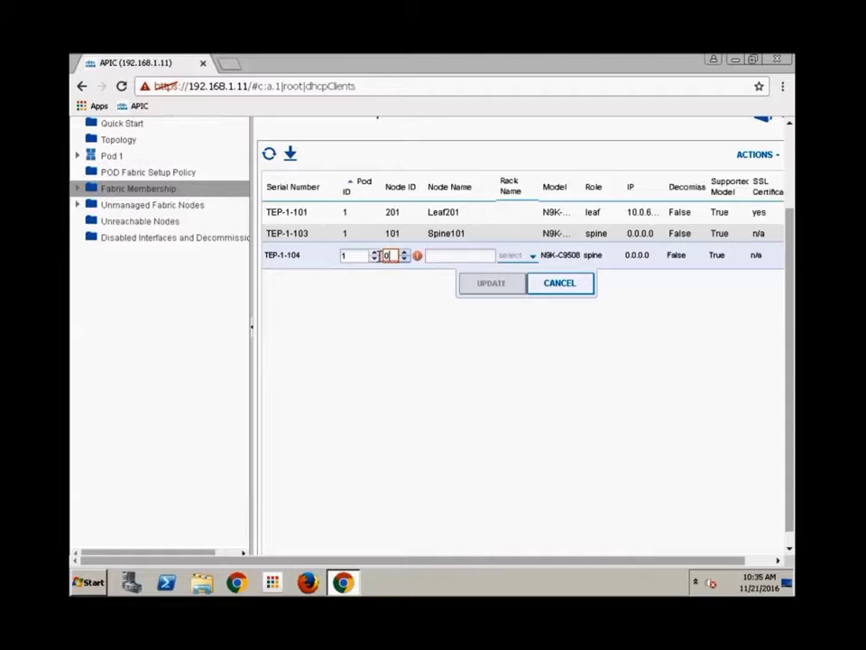
double_click(388, 256)
text(102)
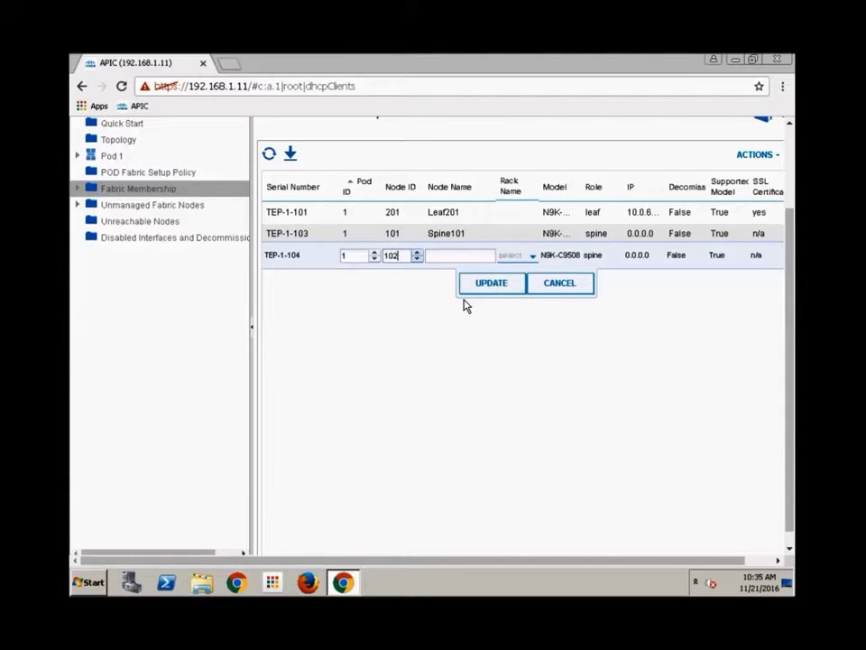
click(453, 252)
text(Spine102)
click(483, 286)
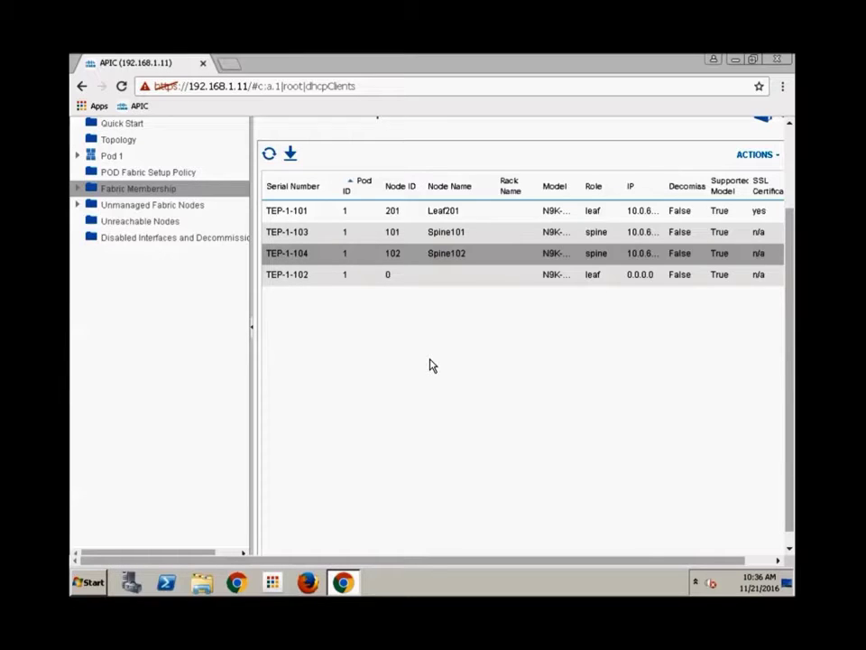
- Give leaf TEP-1-102 node ID 202 and name Leaf202, then widen the IP column
double_click(388, 277)
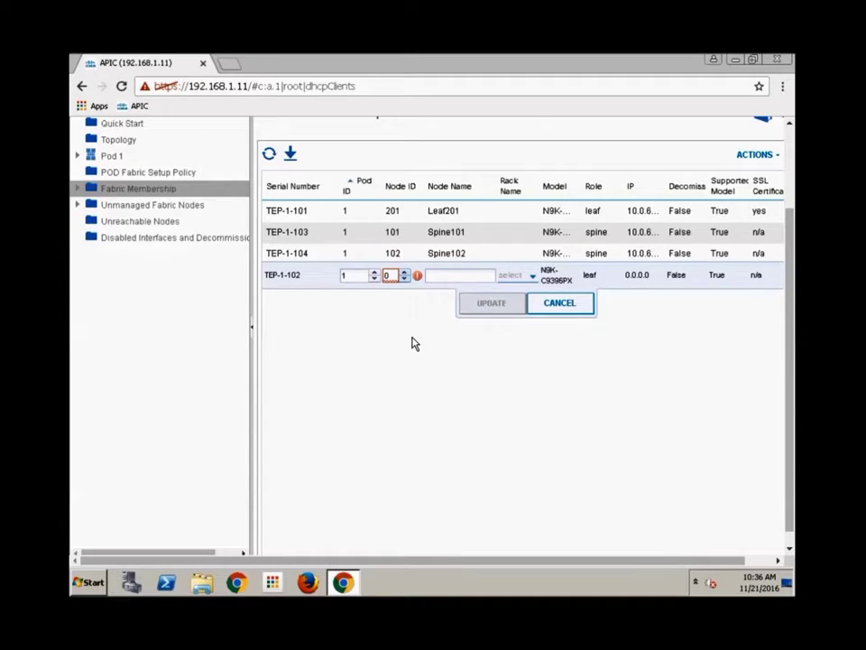
click(389, 275)
key(BackSpace)
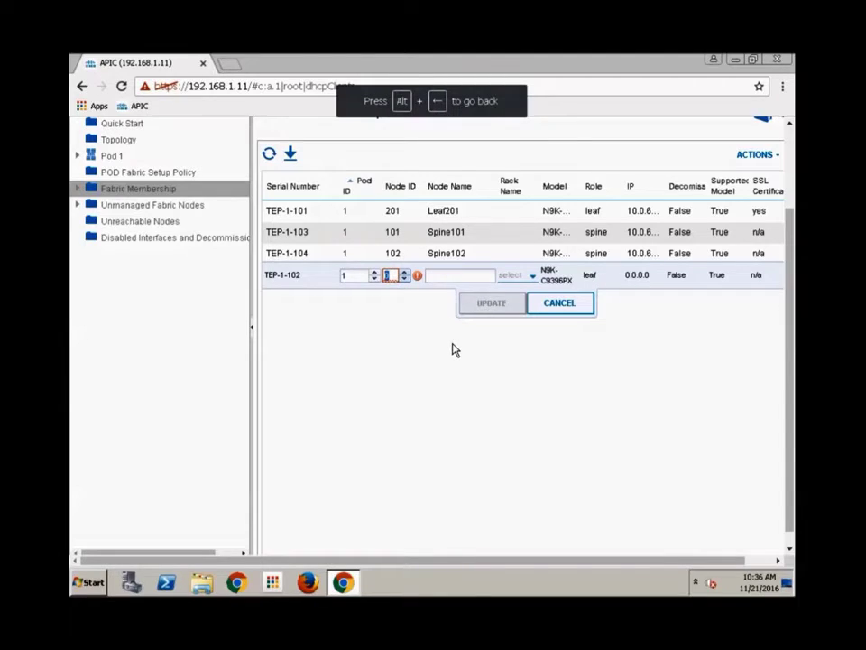
text(202)
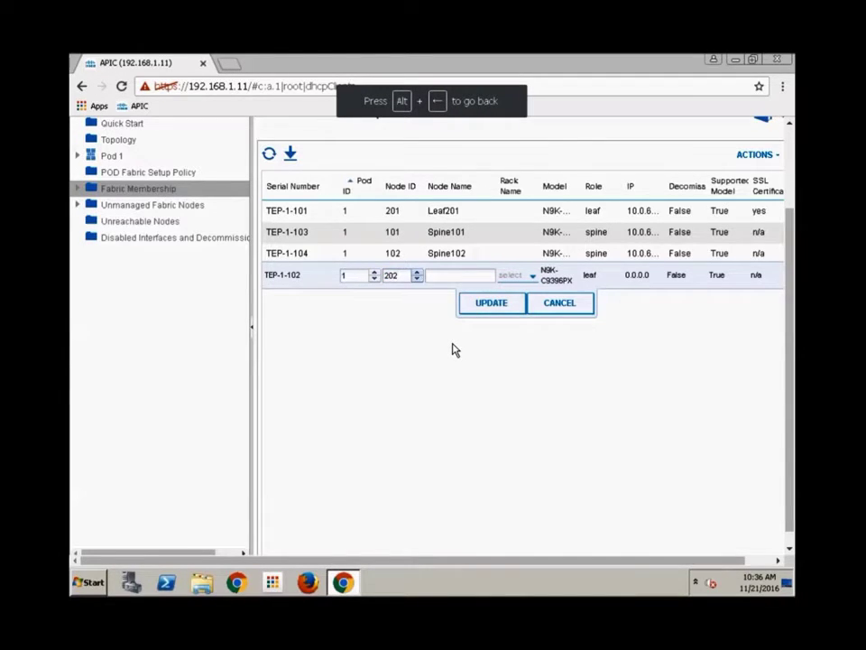
click(454, 275)
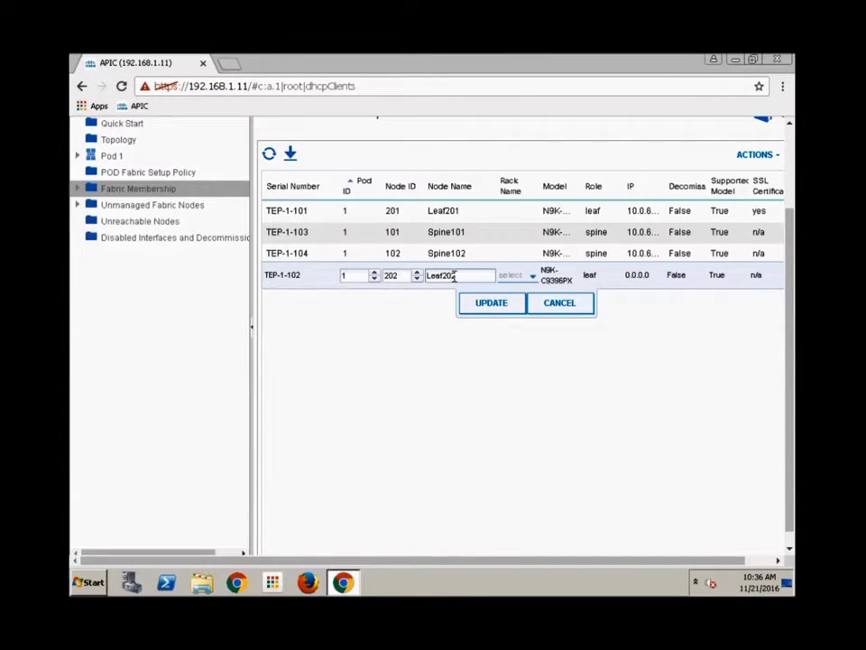
click(495, 305)
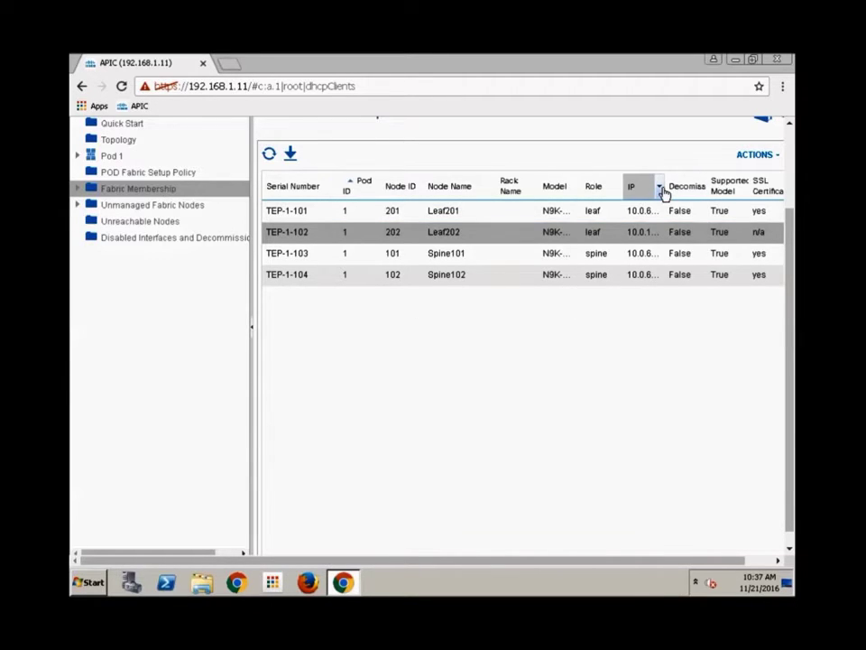
drag(666, 187, 700, 190)
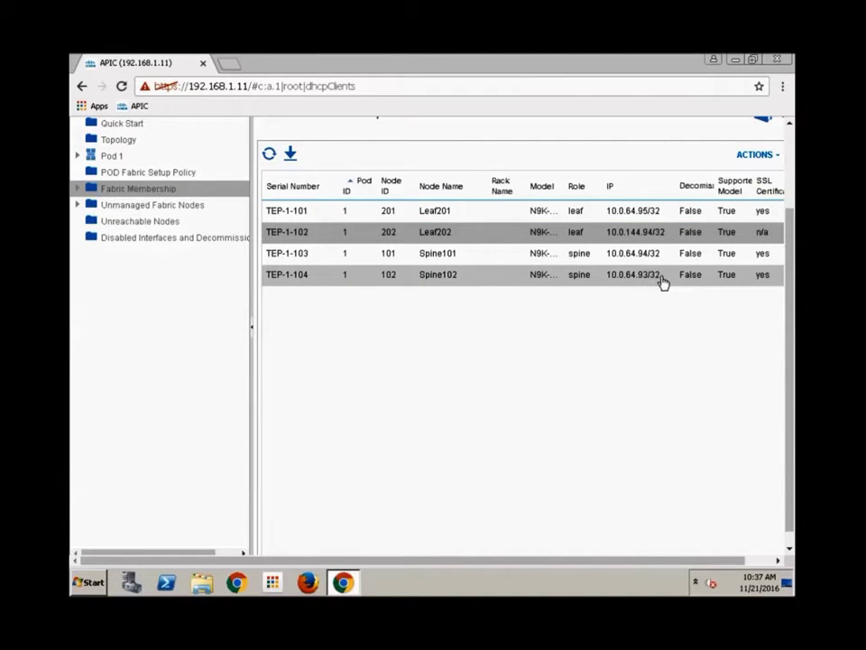
- View the fabric topology with Spine101 and Spine102 linked to Leaf201, then expand Pod 1
click(630, 235)
click(123, 139)
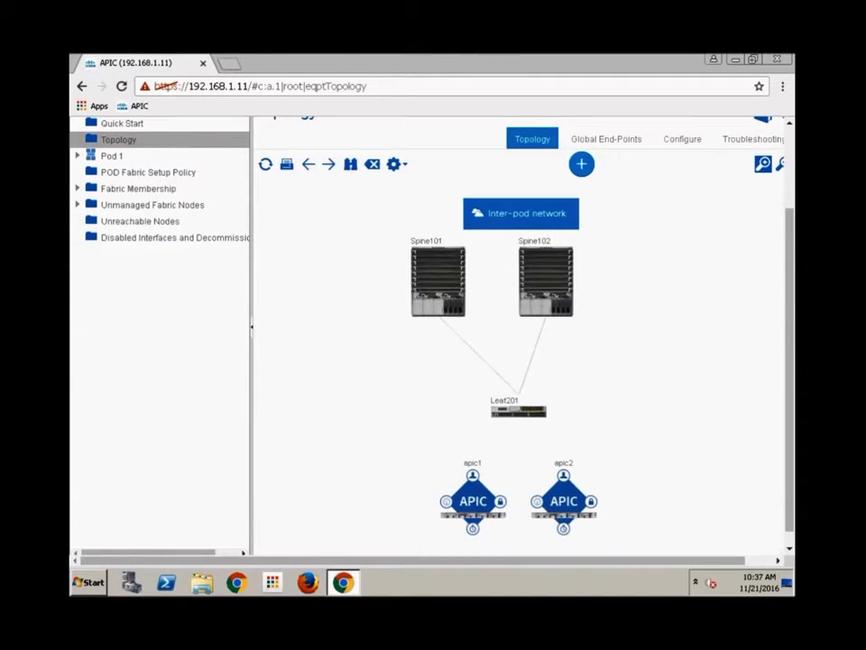
scroll(629, 388, down, 1)
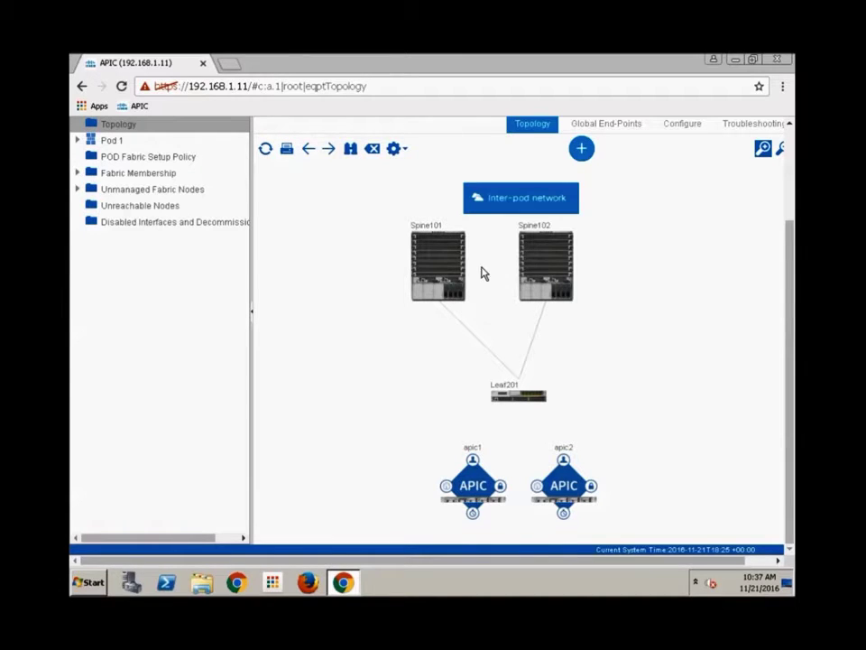
scroll(290, 289, up, 2)
scroll(291, 289, up, 1)
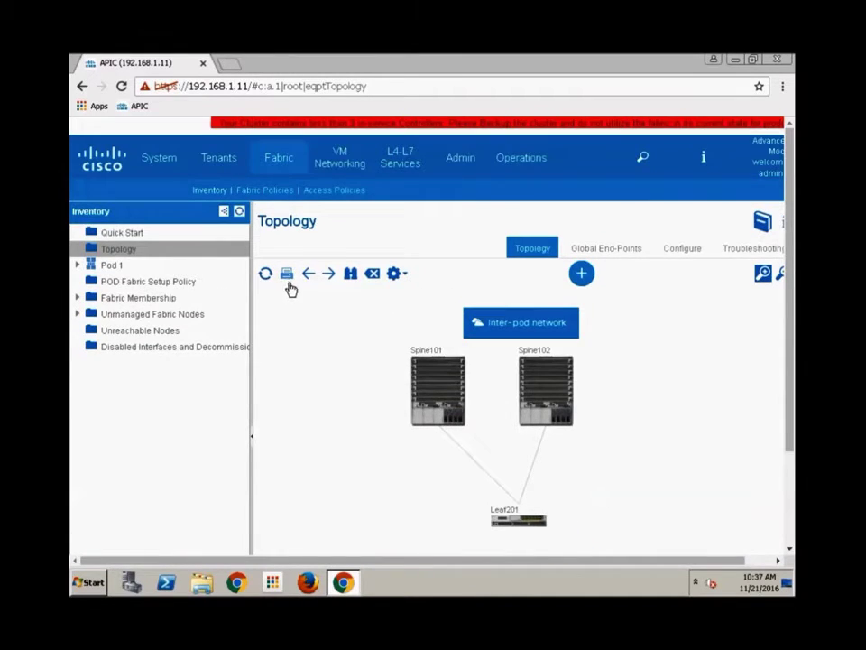
click(78, 266)
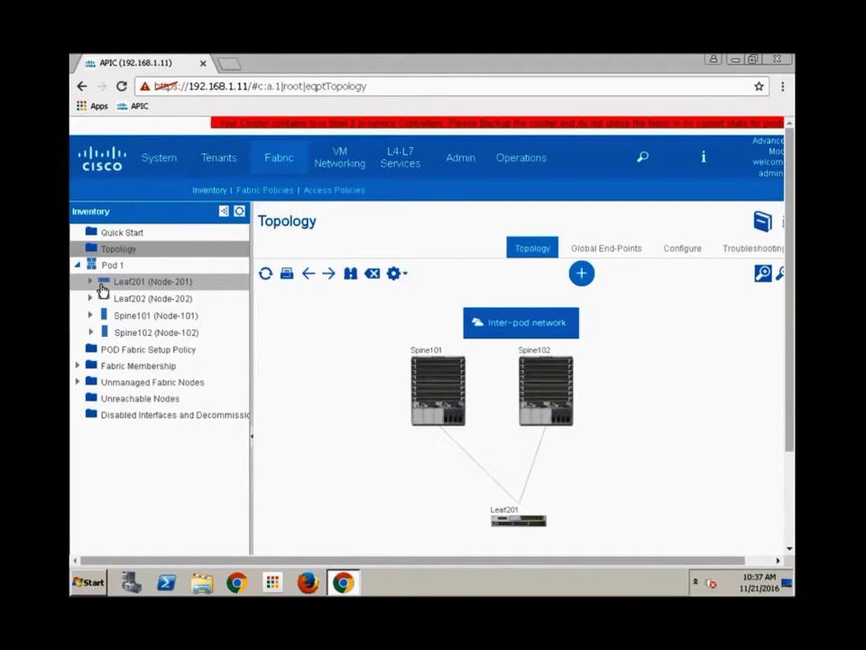
- Show Leaf201's physical interfaces table, select port eth1/1, then open the Leaf201 dashboard
click(88, 283)
click(89, 283)
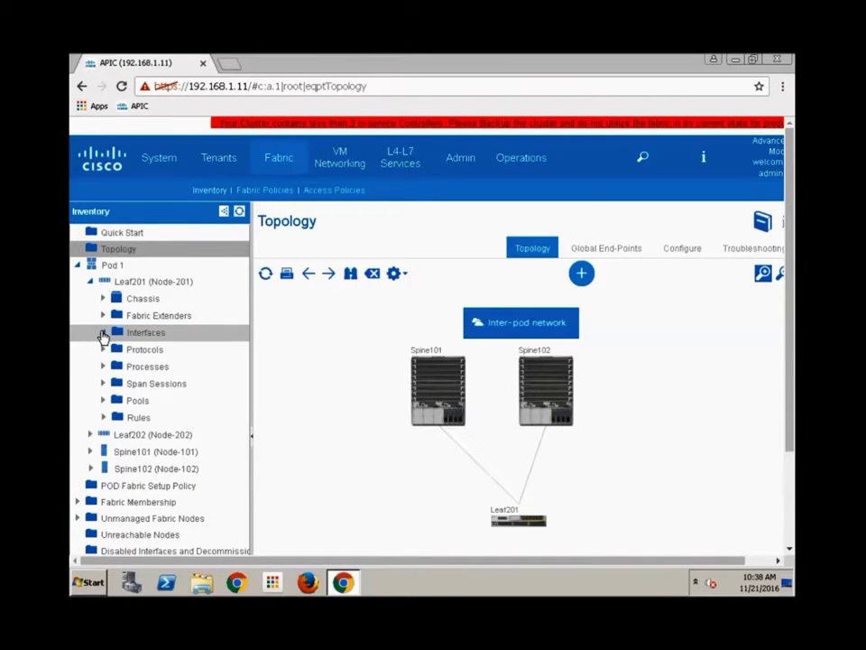
click(102, 333)
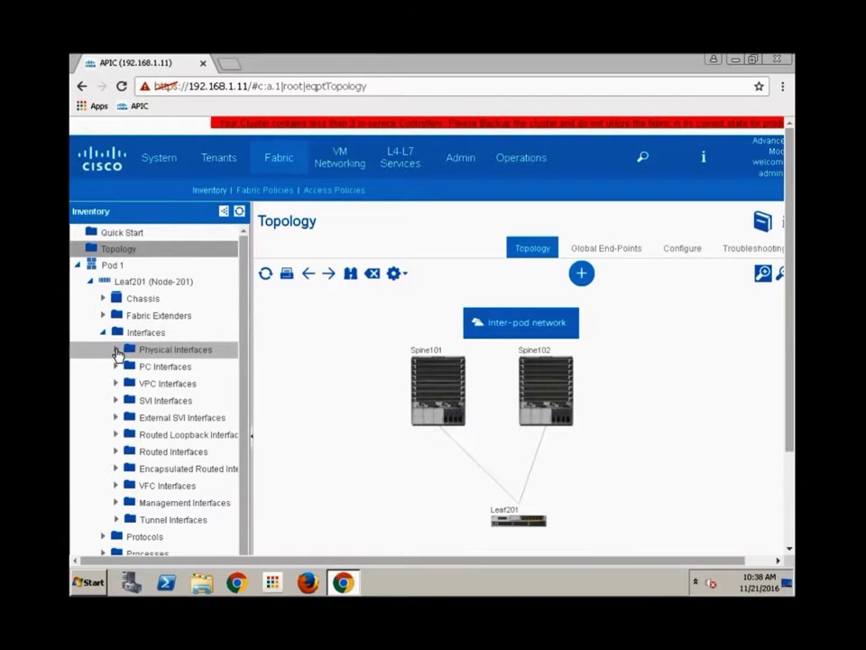
click(116, 352)
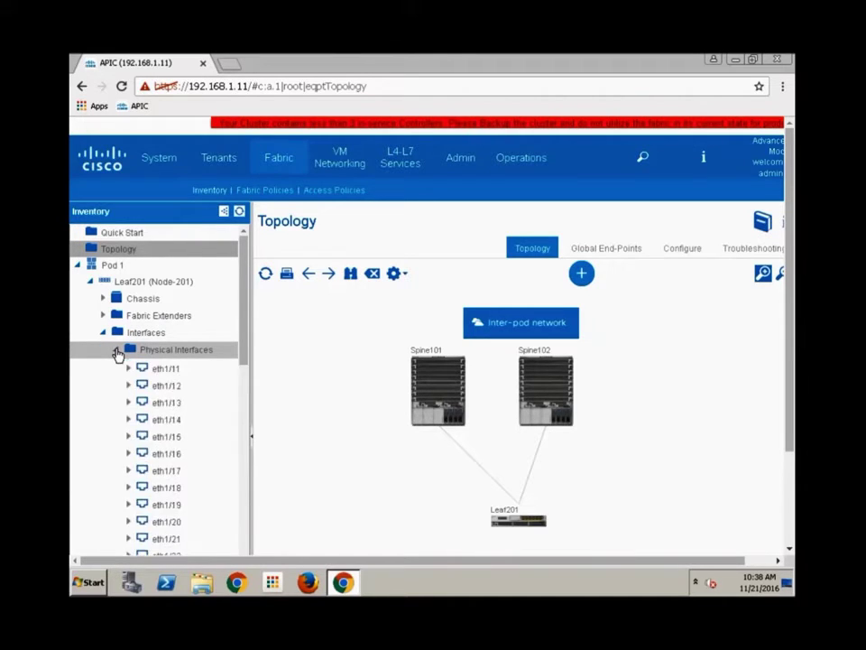
click(173, 352)
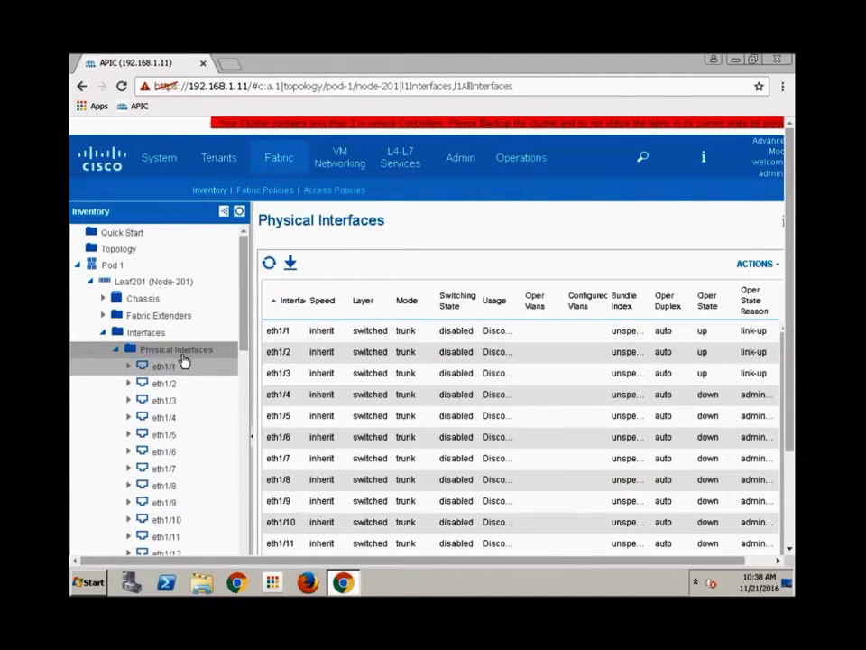
click(632, 332)
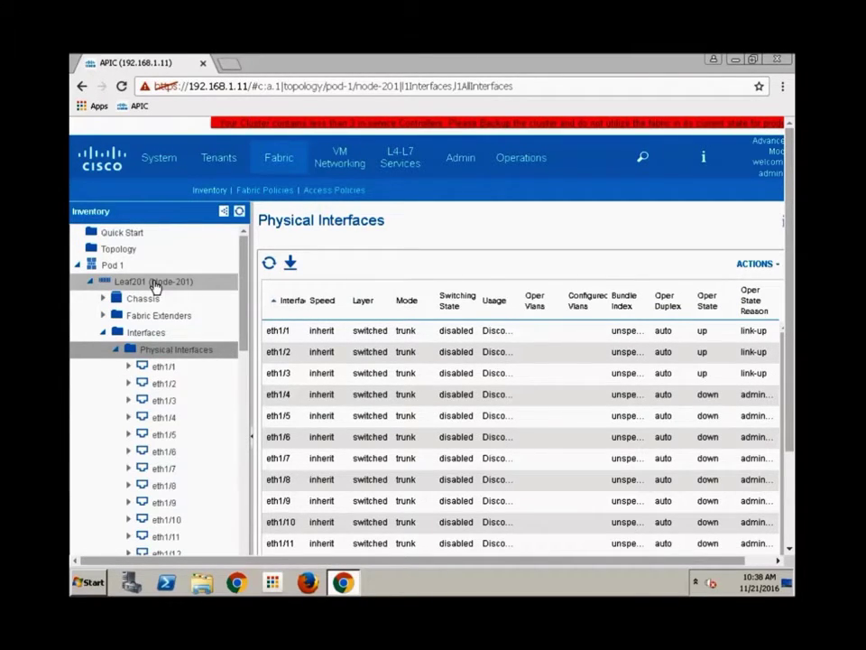
click(153, 282)
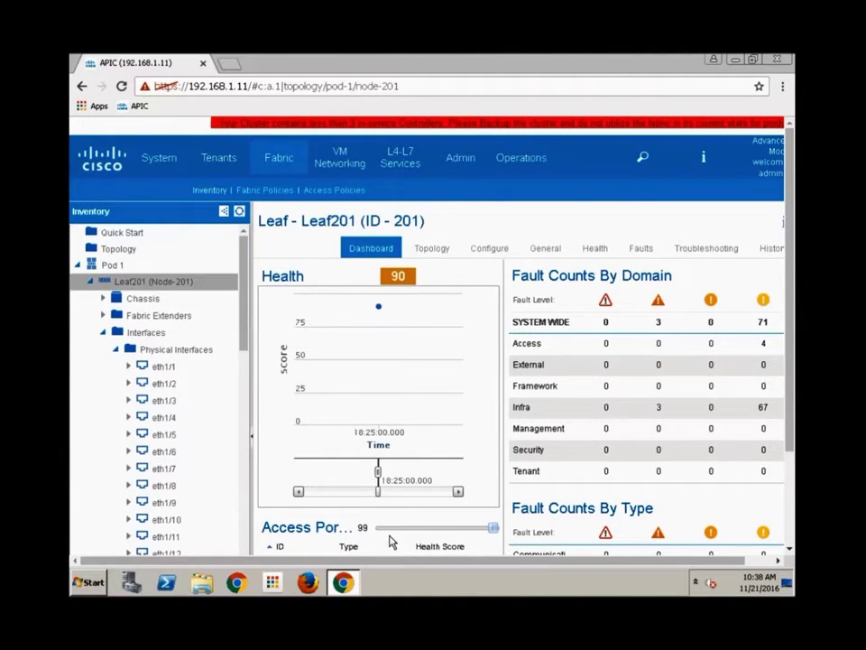
- Scroll through the Leaf201 dashboard to review its health score of 90 and fault counts
drag(420, 566, 528, 565)
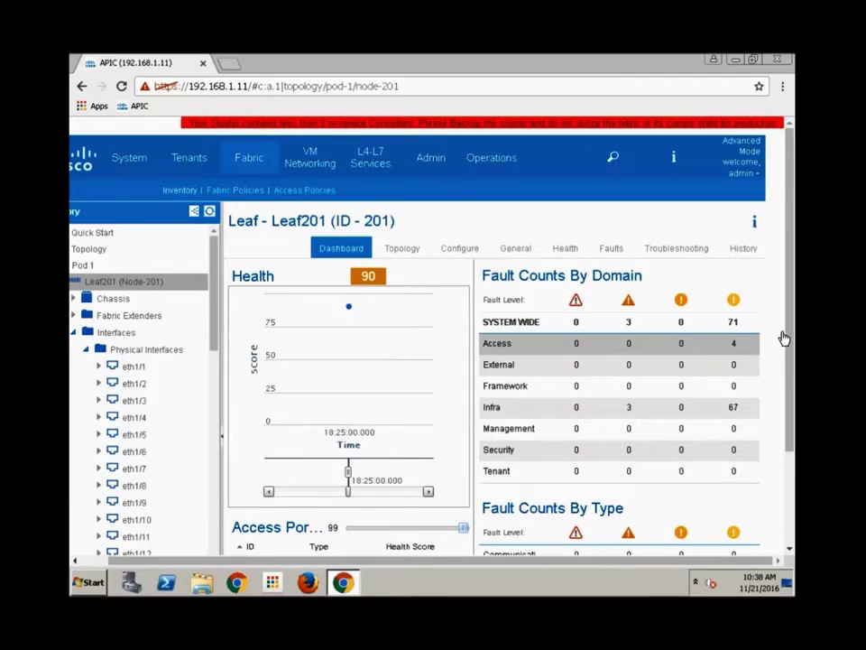
drag(787, 361, 783, 506)
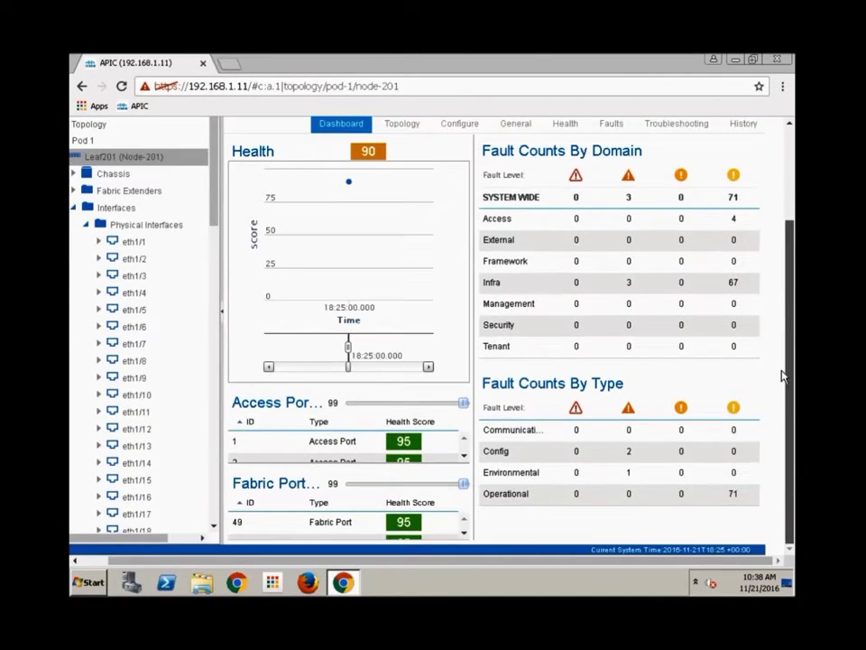
drag(784, 374, 784, 232)
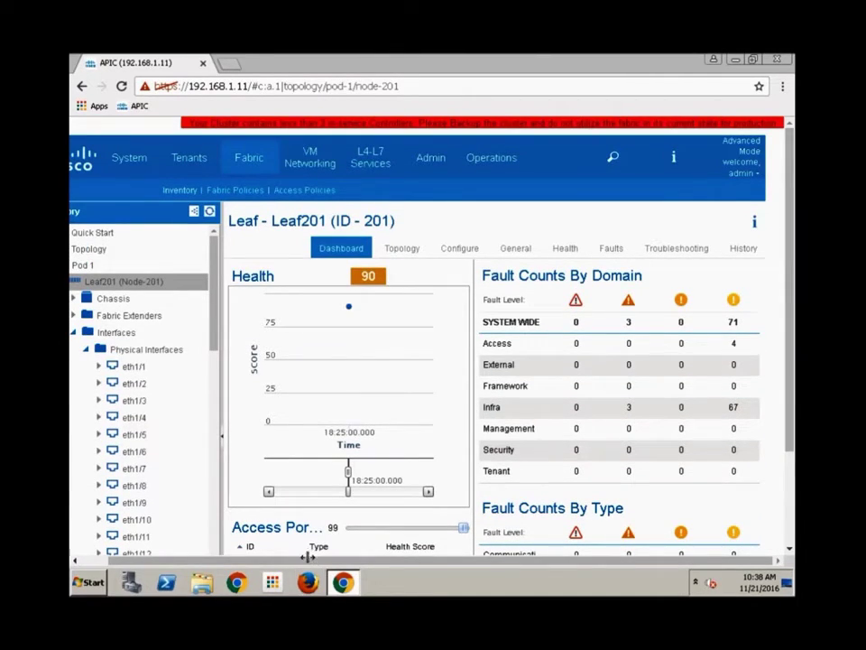
drag(220, 564, 192, 564)
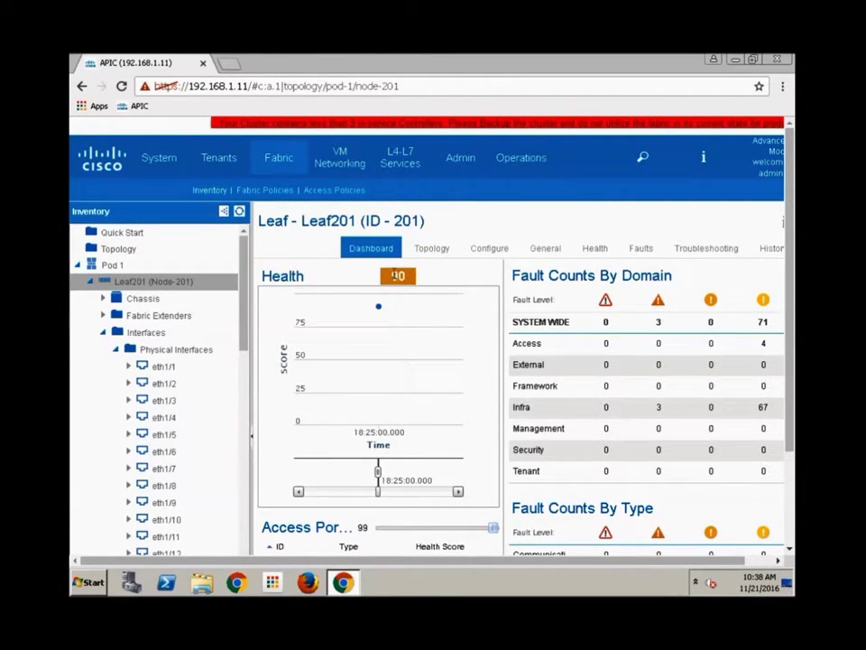
- Collapse Interfaces, Leaf201 and Pod 1 in the Inventory tree
click(103, 335)
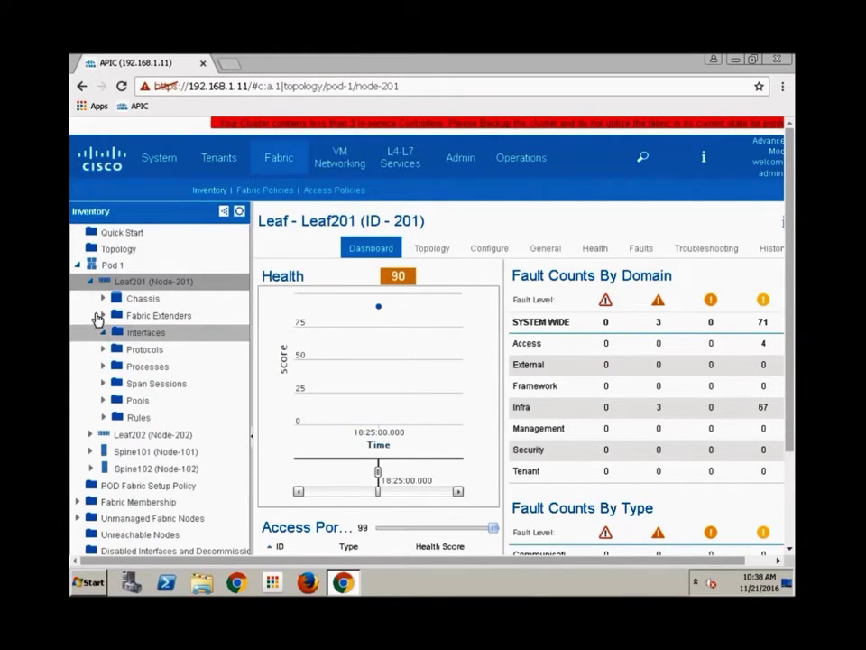
click(91, 282)
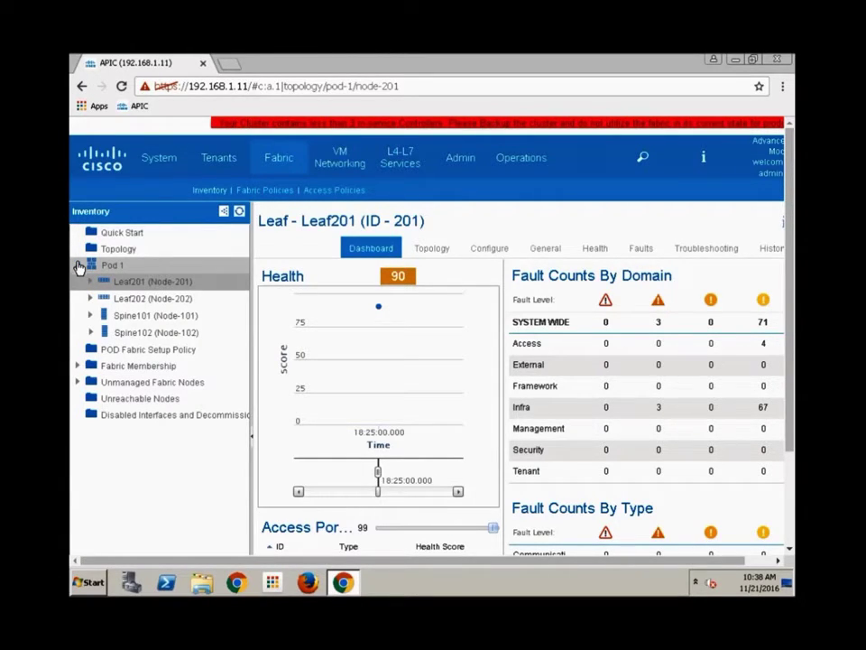
click(78, 267)
- Show the Topology view with the three APIC controllers, then open Leaf201's detailed switch diagram
click(114, 251)
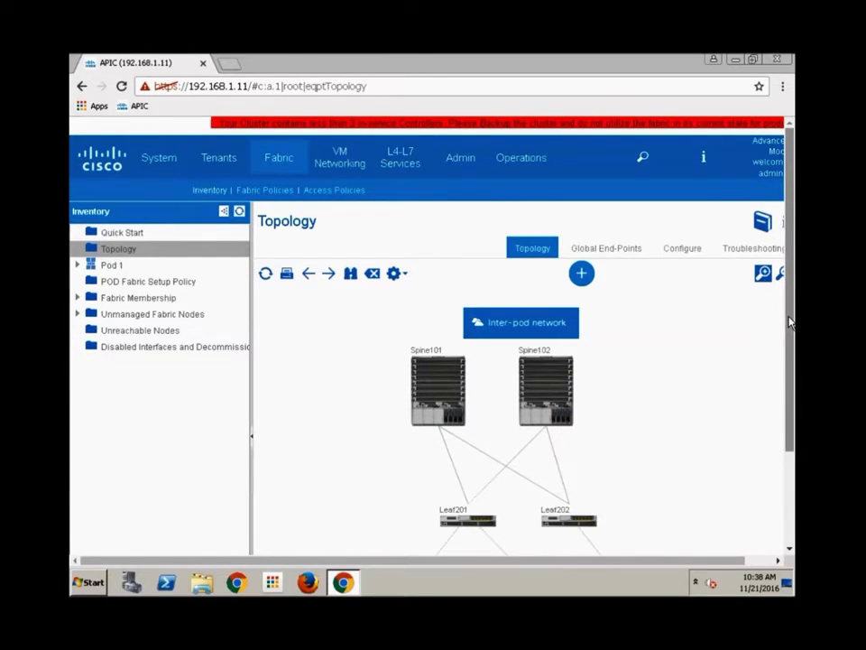
scroll(787, 317, down, 3)
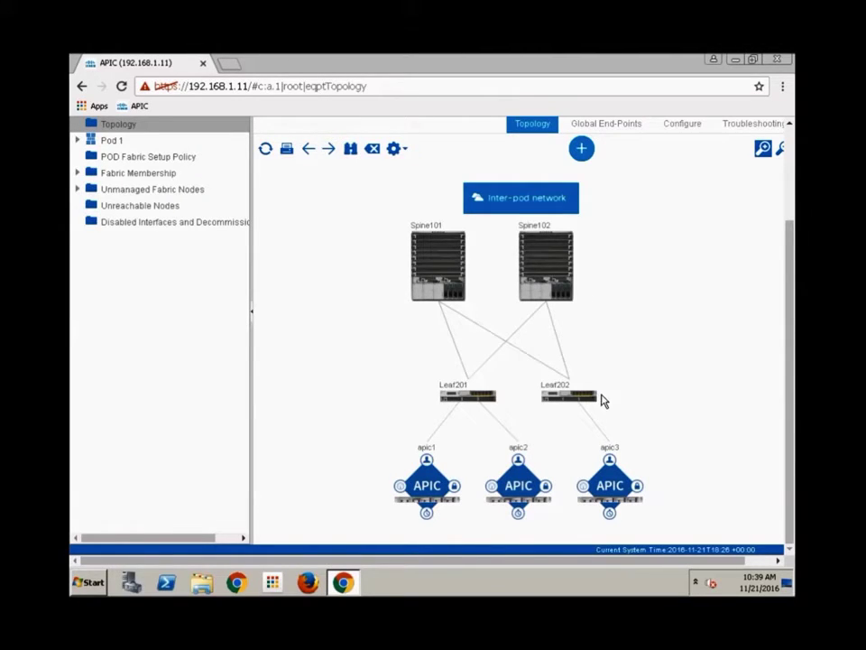
double_click(487, 403)
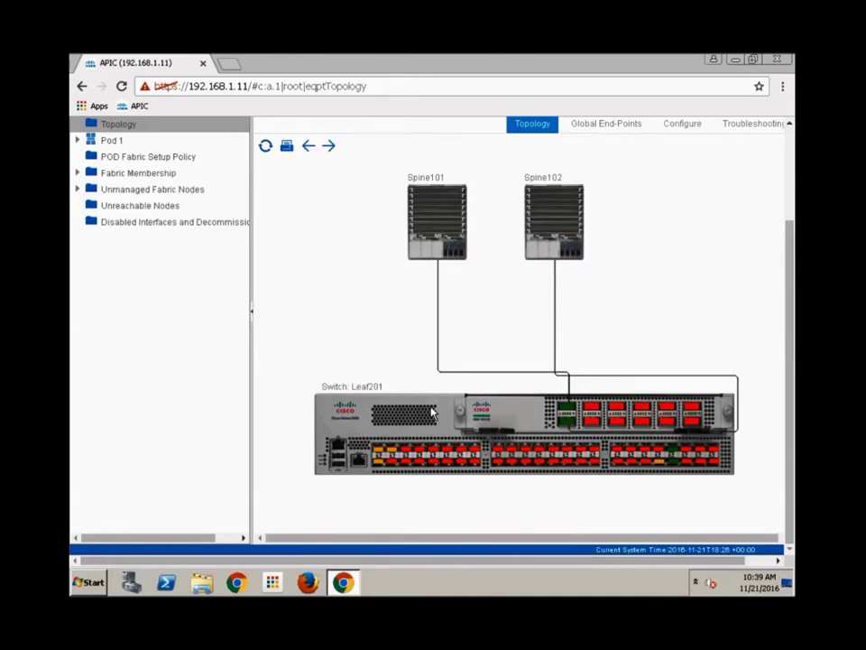
- Scroll back up to the full fabric topology showing the Inter-pod network, spines and both leaves
scroll(430, 384, up, 2)
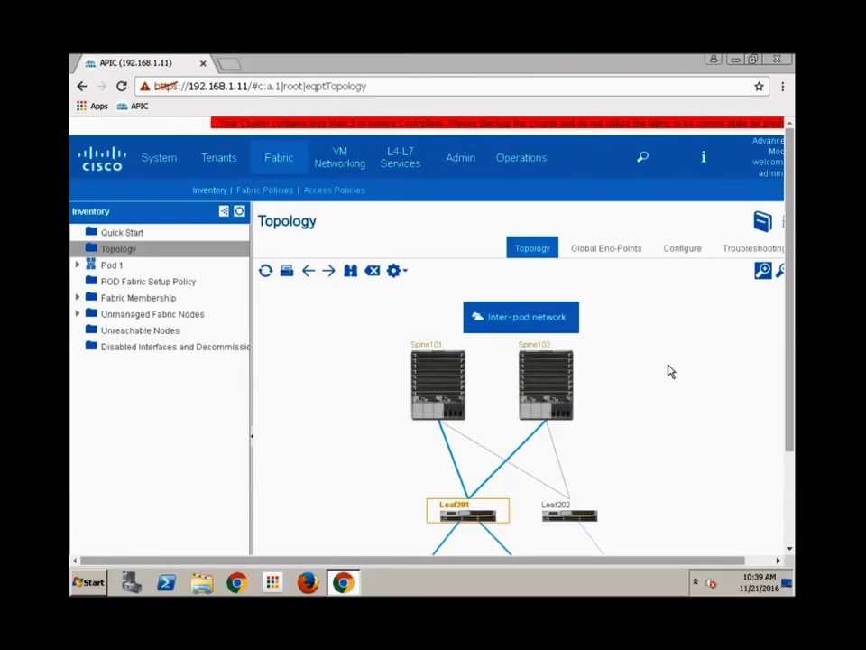
drag(789, 370, 790, 487)
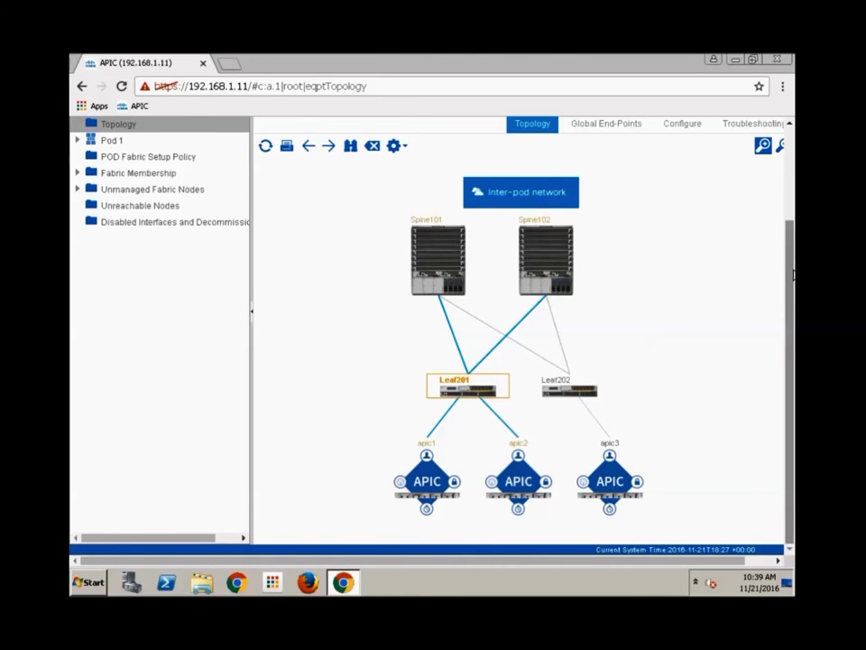
scroll(793, 275, up, 2)
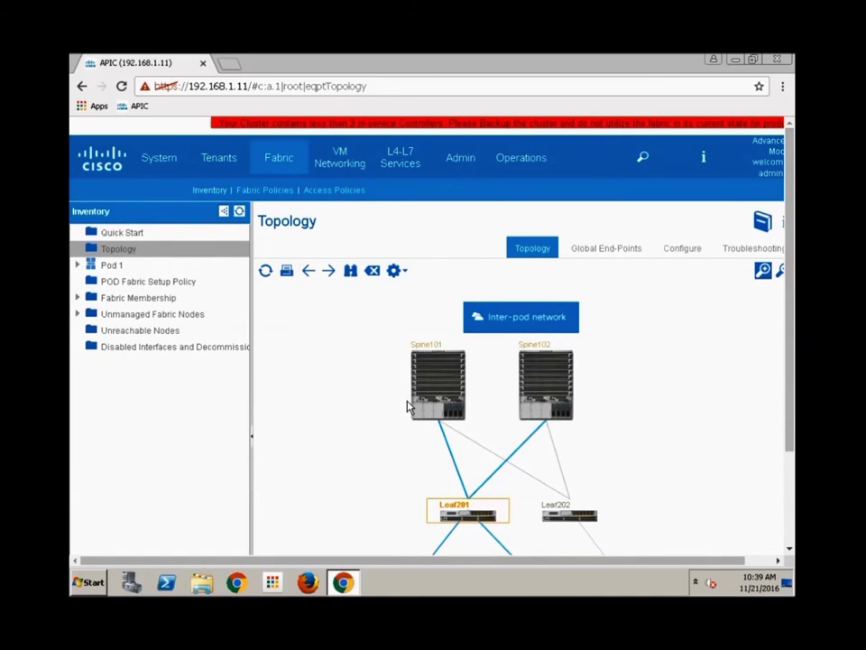